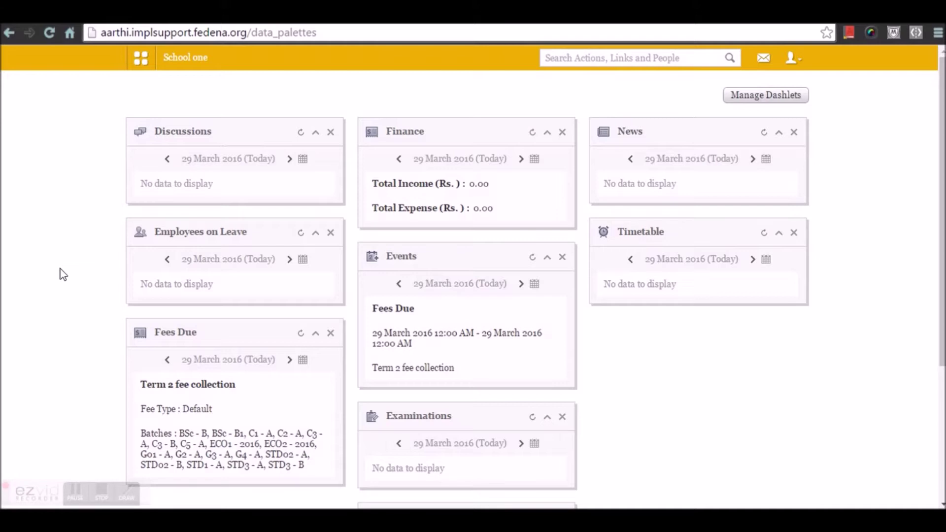
# Open the Configuration page from the main apps menu
pyautogui.click(140, 57)
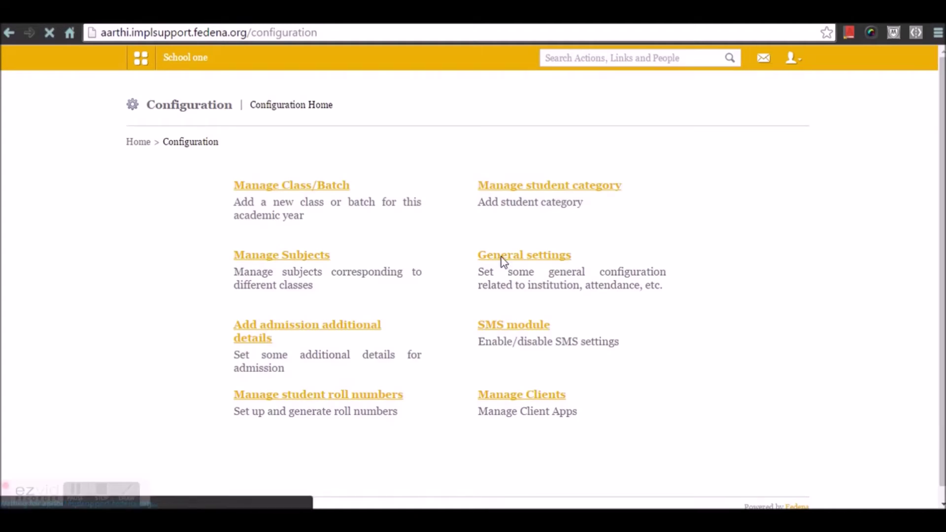
# Set Student Attendance Type to Daily in General settings and save with Update
pyautogui.scroll(-2, 498, 276)
pyautogui.scroll(-3, 498, 282)
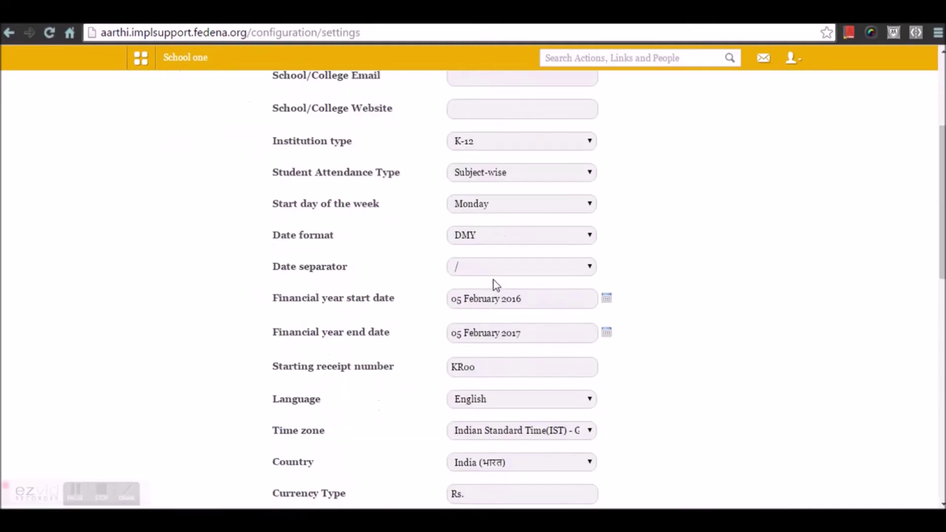
pyautogui.click(468, 176)
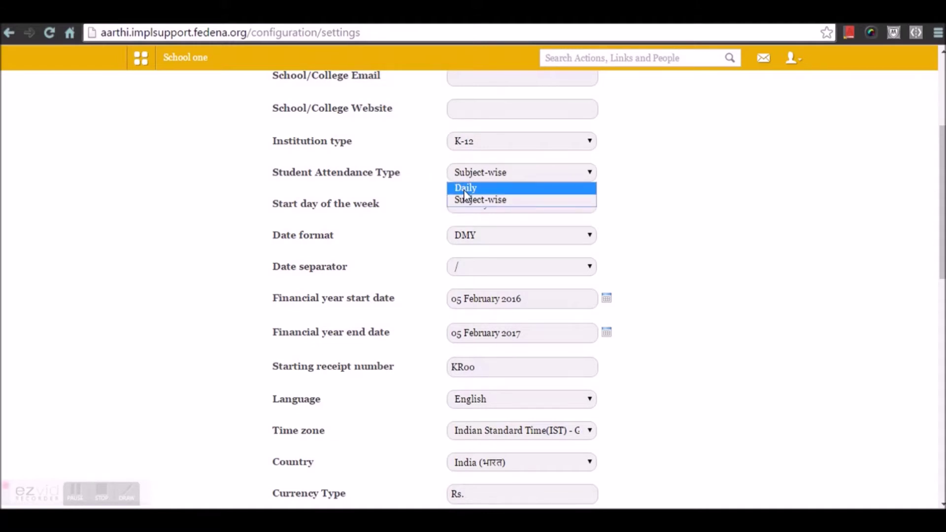
pyautogui.click(464, 190)
pyautogui.scroll(-15, 451, 298)
pyautogui.click(498, 410)
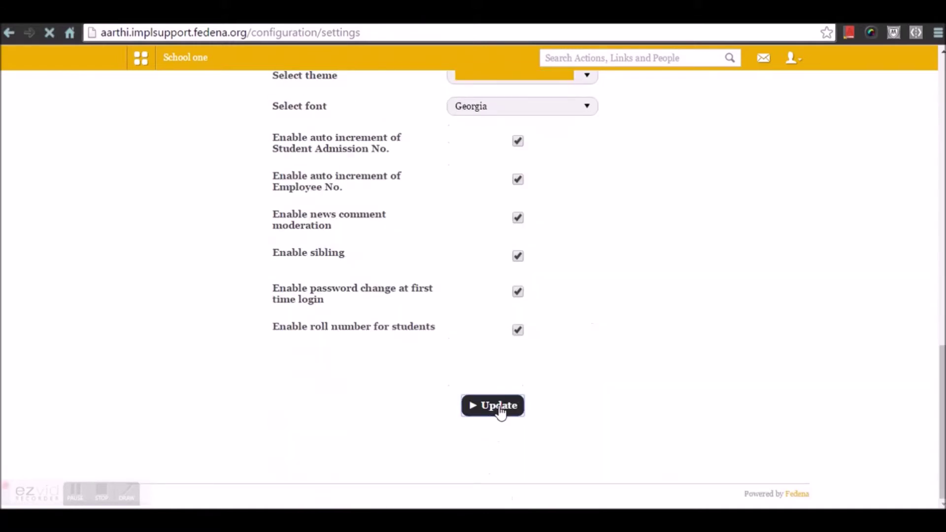
# Load the Attendance register for batch C1 - A via Academics > Attendance
pyautogui.click(141, 64)
pyautogui.click(211, 96)
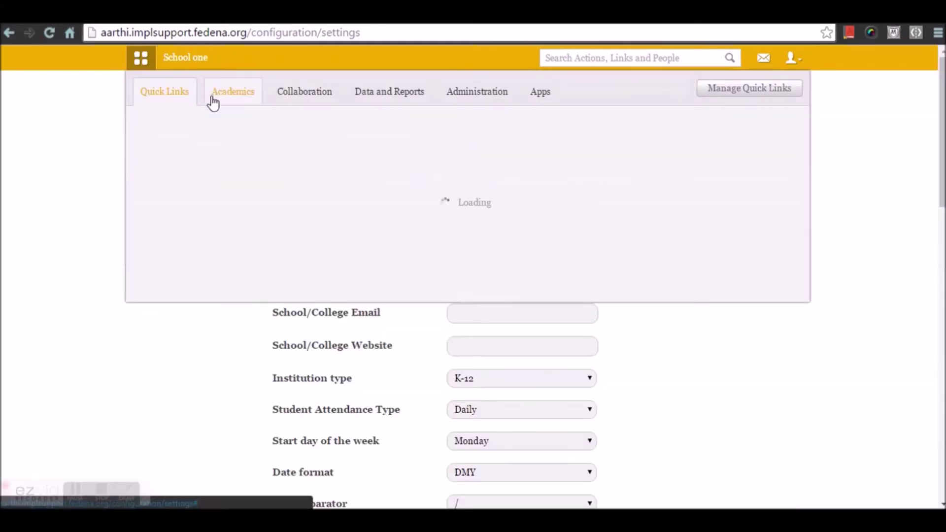
pyautogui.click(342, 141)
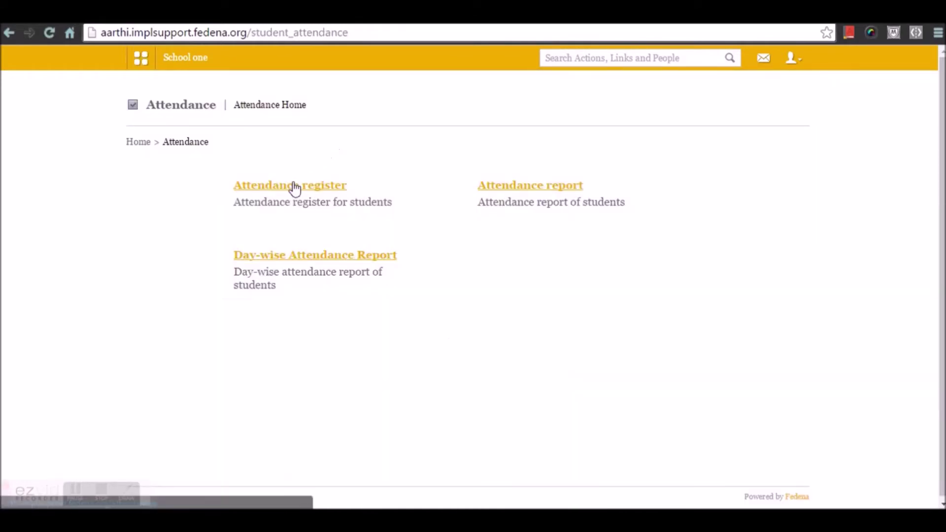
pyautogui.click(294, 185)
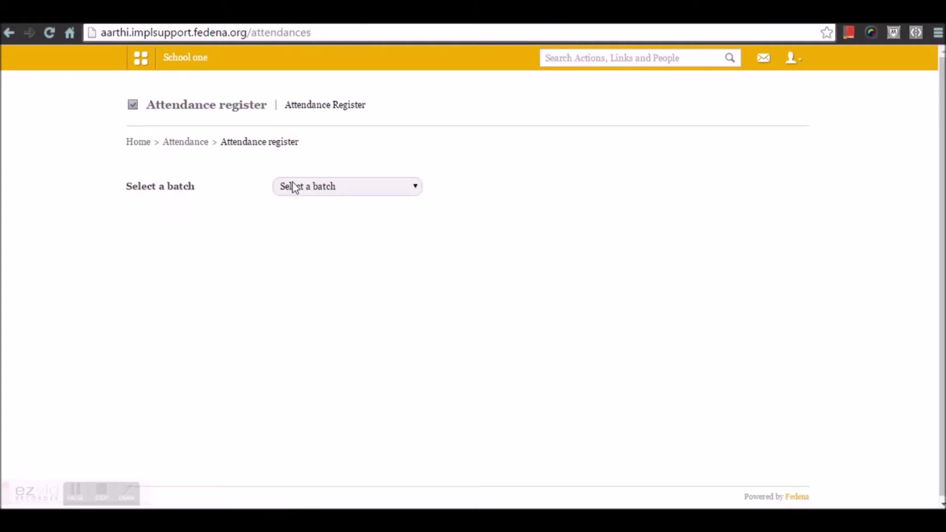
pyautogui.click(293, 183)
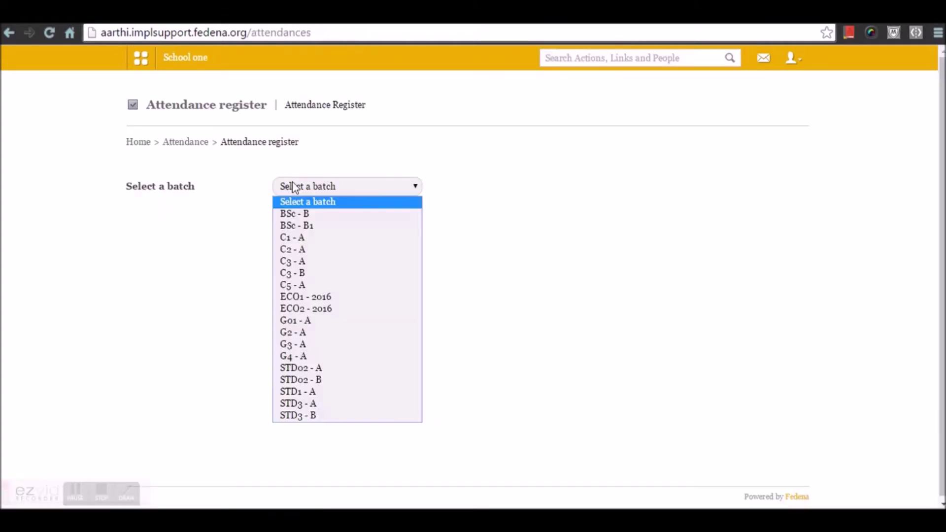
pyautogui.click(302, 239)
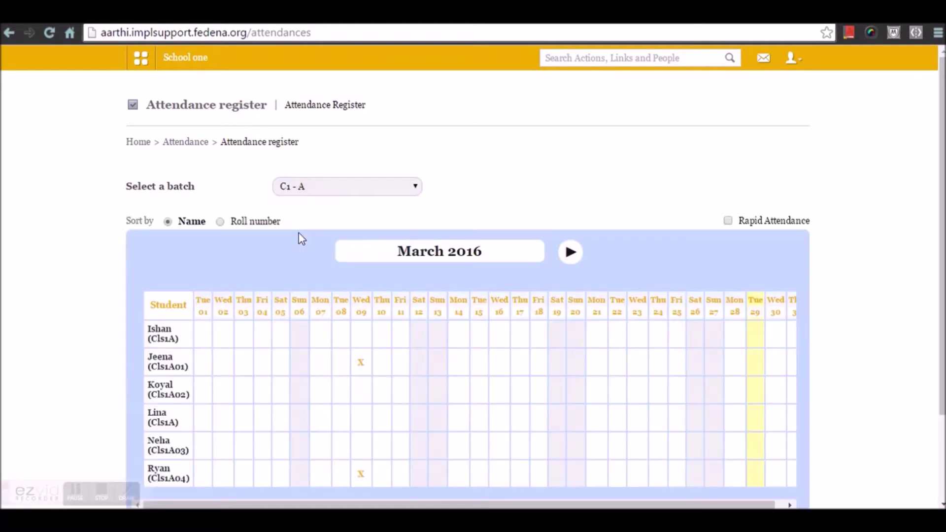
# Select the first student's Tue 29 March cell in the C1 - A register
pyautogui.scroll(-1, 320, 226)
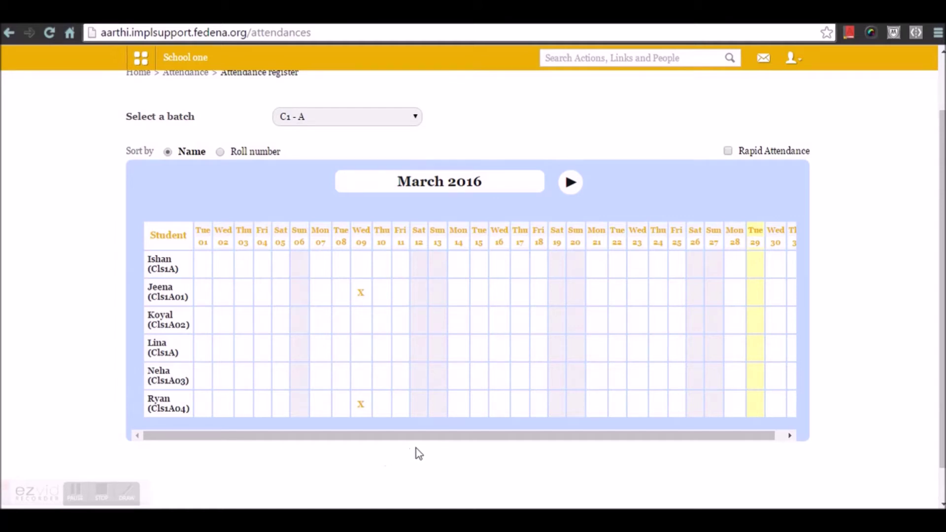
pyautogui.click(756, 272)
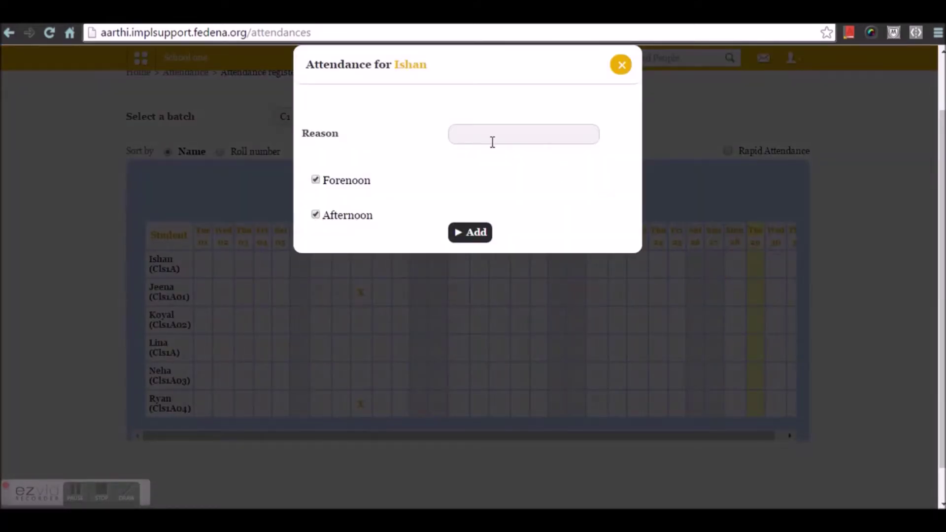
# Record the first student absent all day on 29 March with reason Sick
pyautogui.click(494, 139)
pyautogui.write('sick')
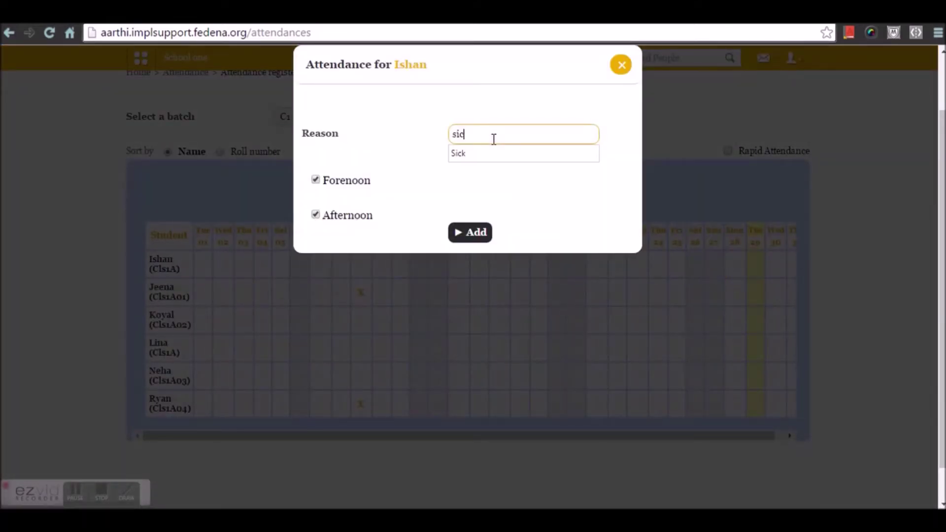
pyautogui.click(486, 153)
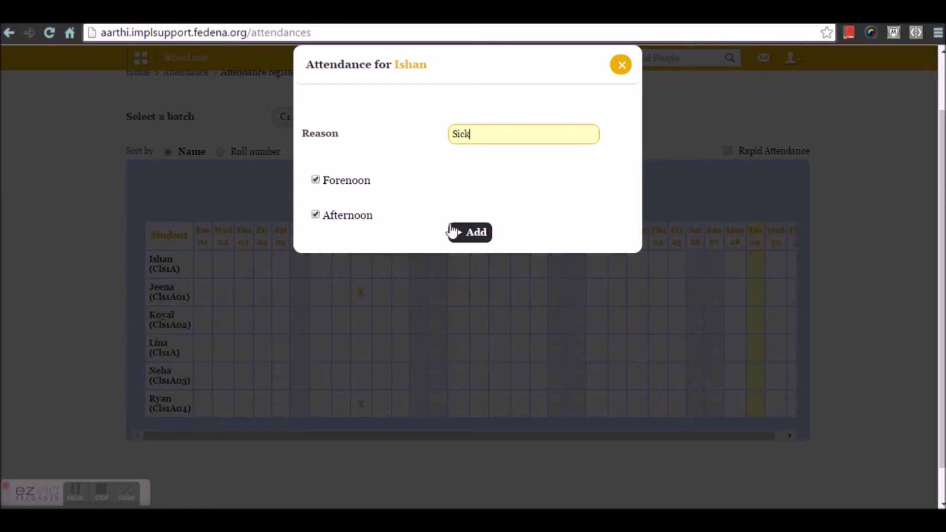
pyautogui.click(472, 240)
pyautogui.click(536, 123)
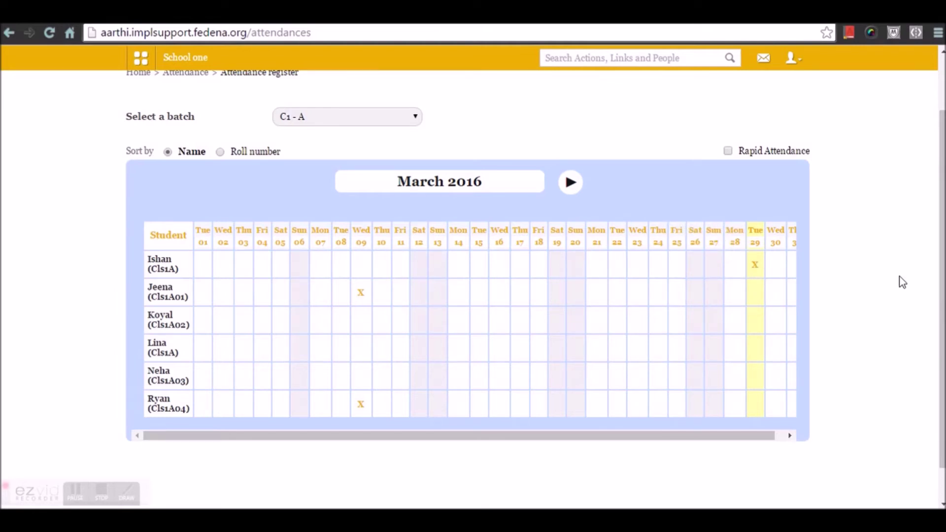
pyautogui.moveTo(772, 436); pyautogui.dragTo(803, 441)
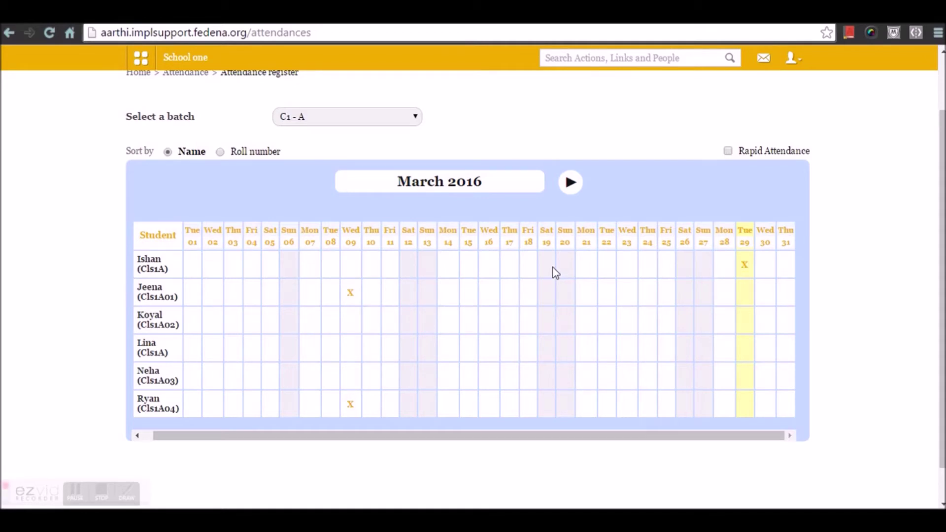
# Enable Rapid Attendance, mark Fri 25 March absences, then return to Attendance home
pyautogui.moveTo(731, 158)
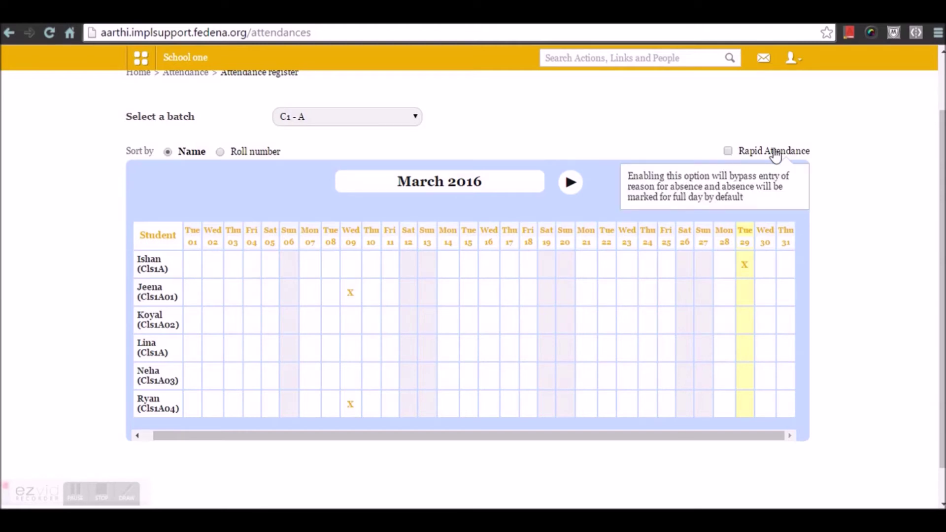
pyautogui.click(728, 150)
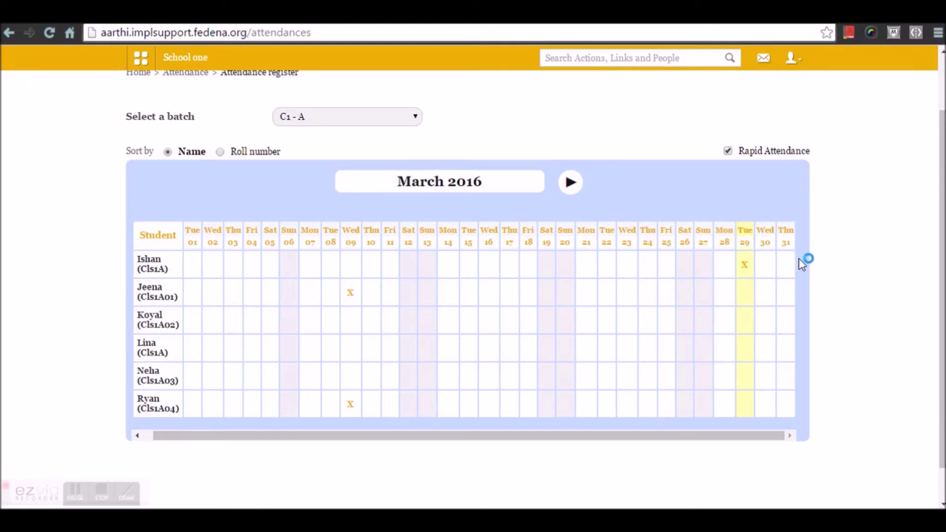
pyautogui.click(662, 304)
pyautogui.scroll(2, 690, 320)
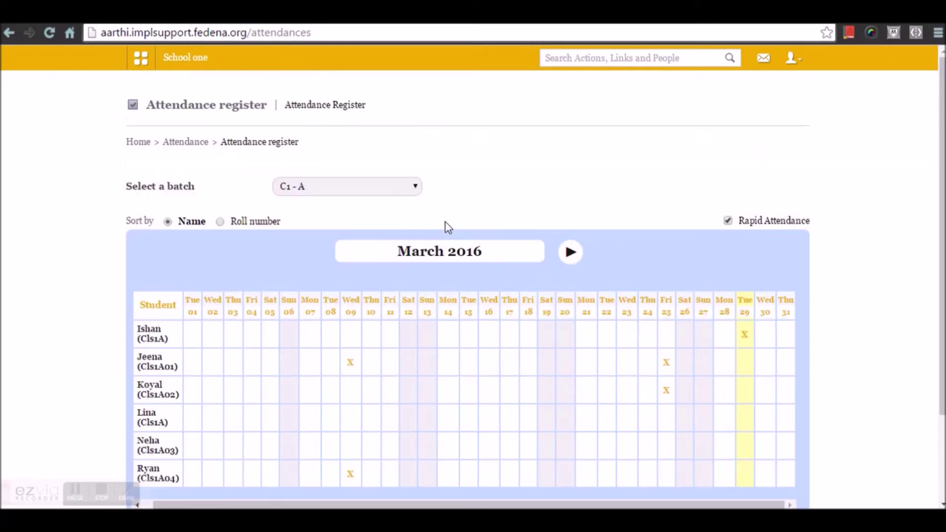
pyautogui.click(204, 145)
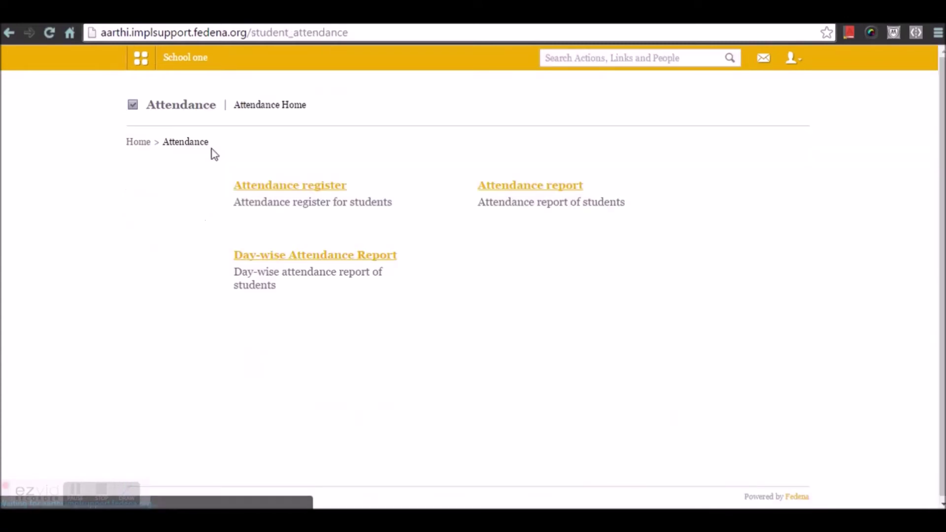
# Show batch C1 - A's Monthly attendance report for March 2016
pyautogui.click(516, 192)
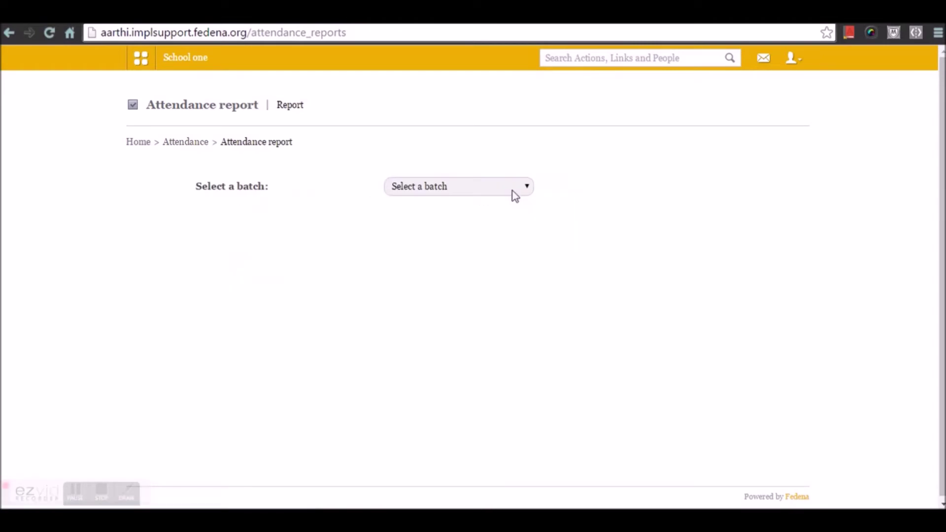
pyautogui.click(512, 190)
pyautogui.click(493, 238)
pyautogui.click(441, 220)
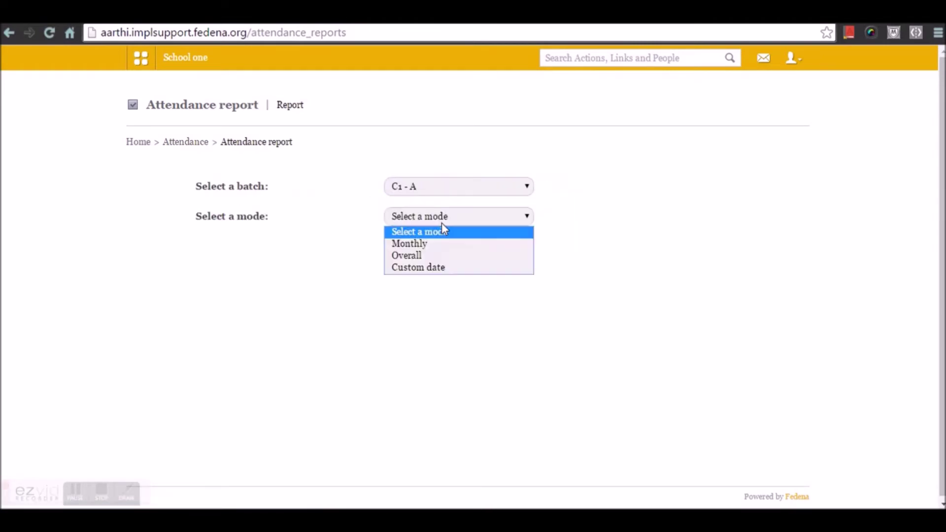
pyautogui.click(414, 244)
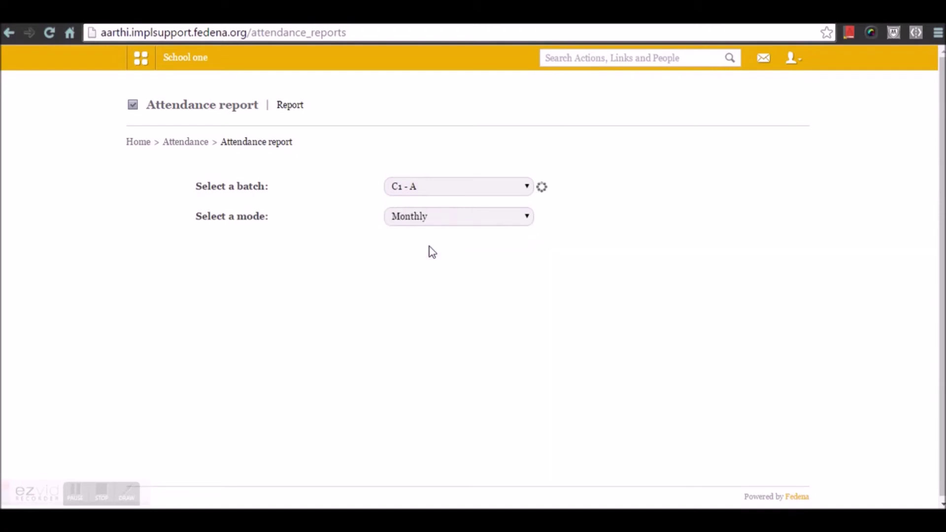
pyautogui.click(431, 250)
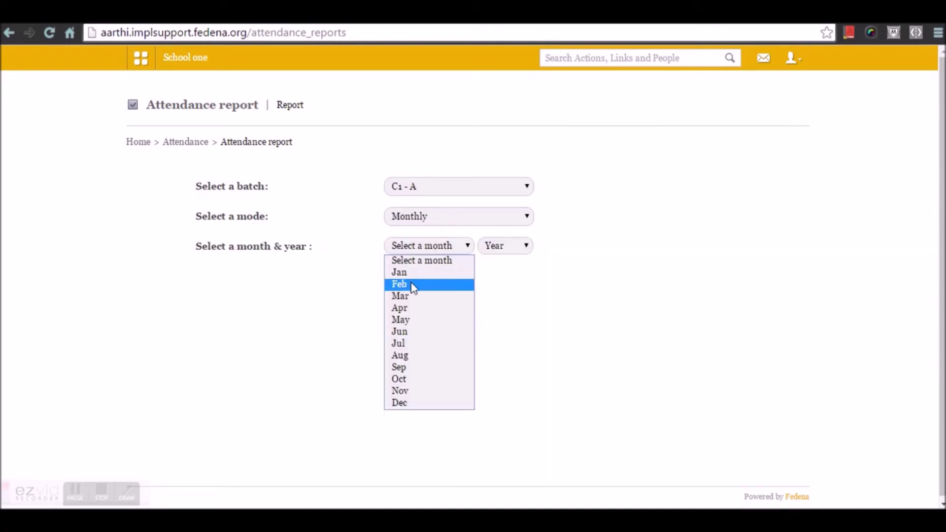
pyautogui.click(415, 286)
pyautogui.click(437, 249)
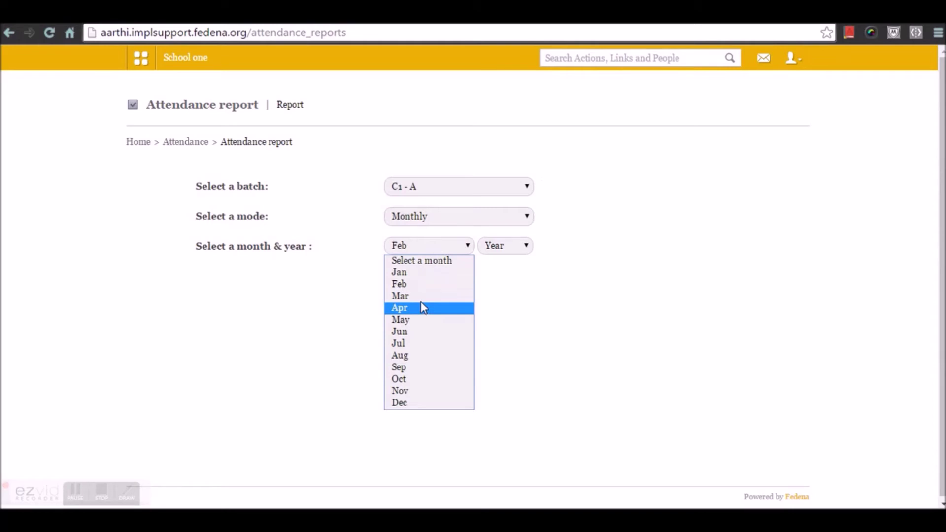
pyautogui.click(431, 296)
pyautogui.click(512, 251)
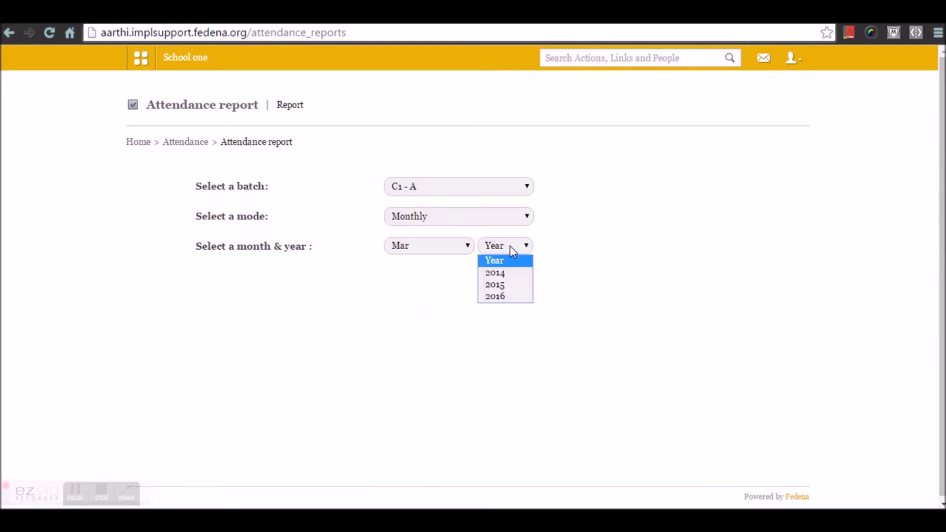
pyautogui.click(498, 298)
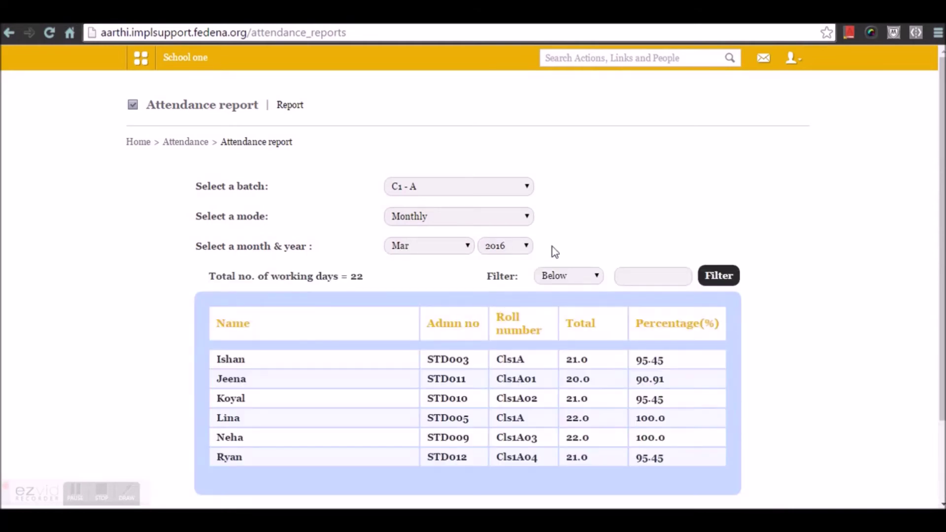
# Review the 22-working-day percentages and leave the percentage filter condition at Below
pyautogui.scroll(-2, 500, 260)
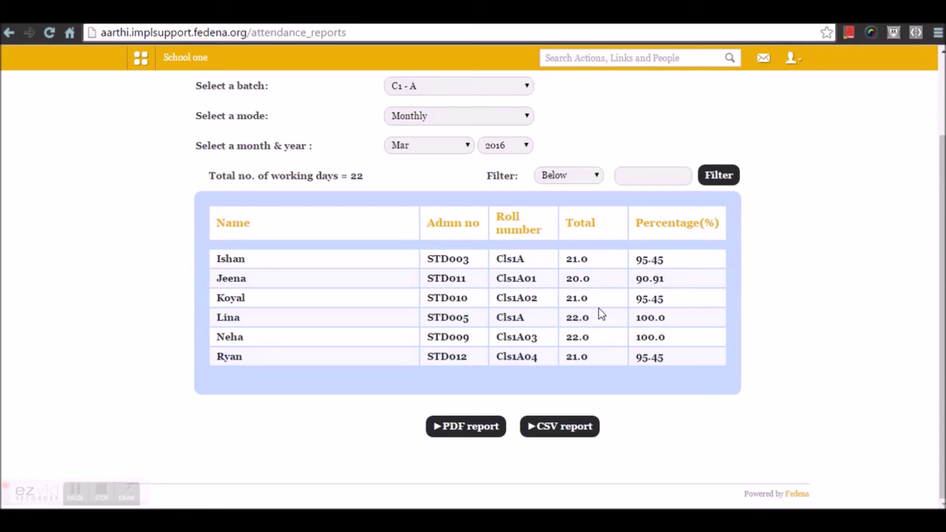
pyautogui.click(570, 178)
pyautogui.click(572, 188)
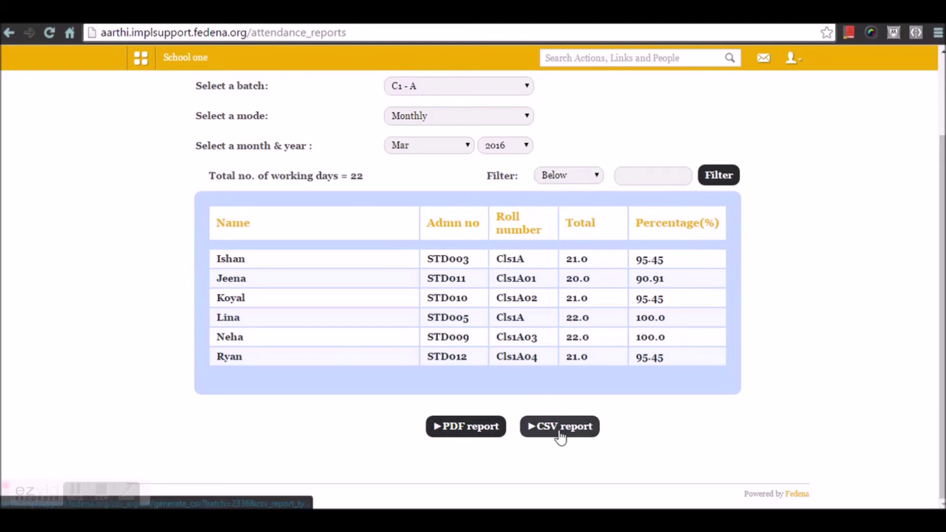
pyautogui.scroll(3, 560, 436)
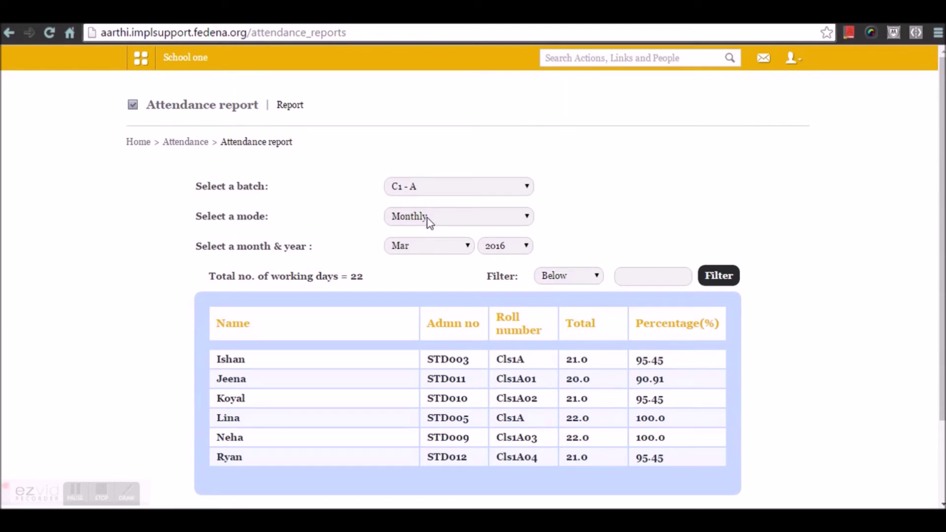
# Switch the report mode to Overall, then Custom date starting 01 February 2016
pyautogui.click(427, 218)
pyautogui.click(413, 257)
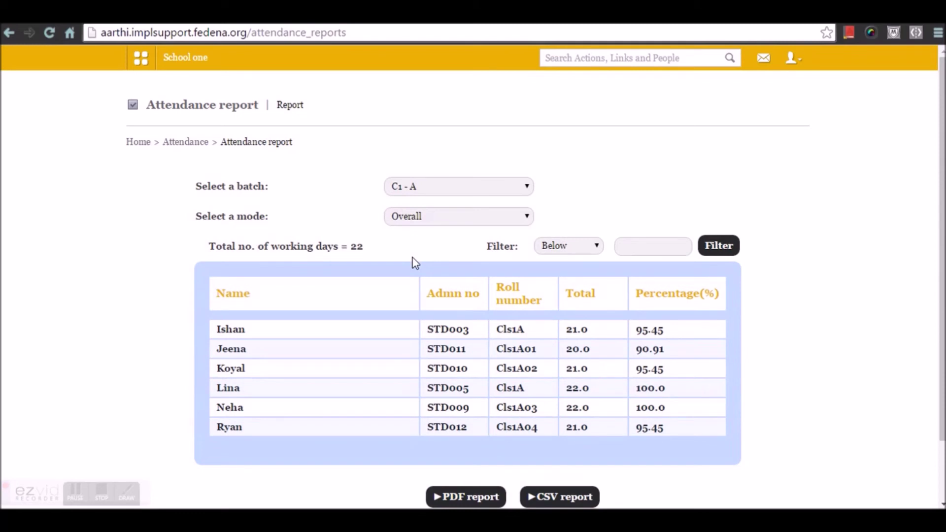
pyautogui.click(436, 220)
pyautogui.click(438, 265)
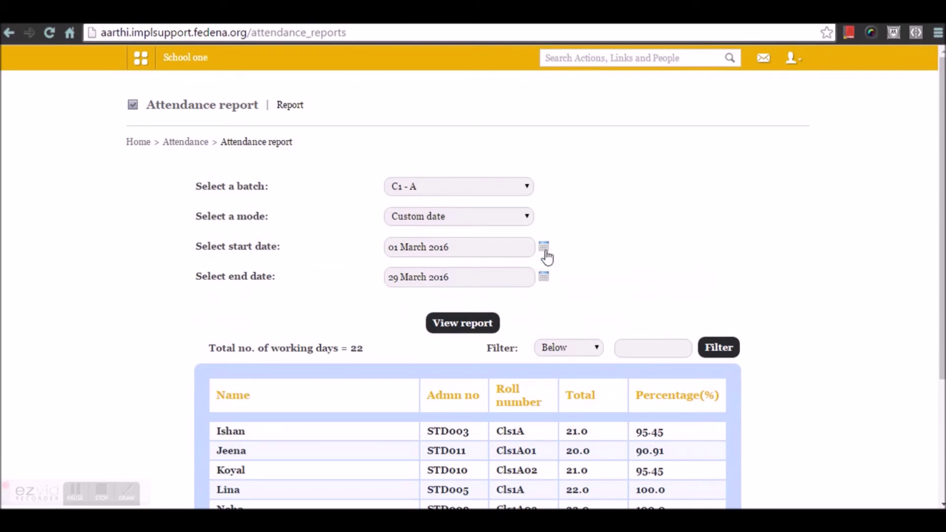
pyautogui.click(544, 249)
pyautogui.click(428, 264)
pyautogui.click(427, 286)
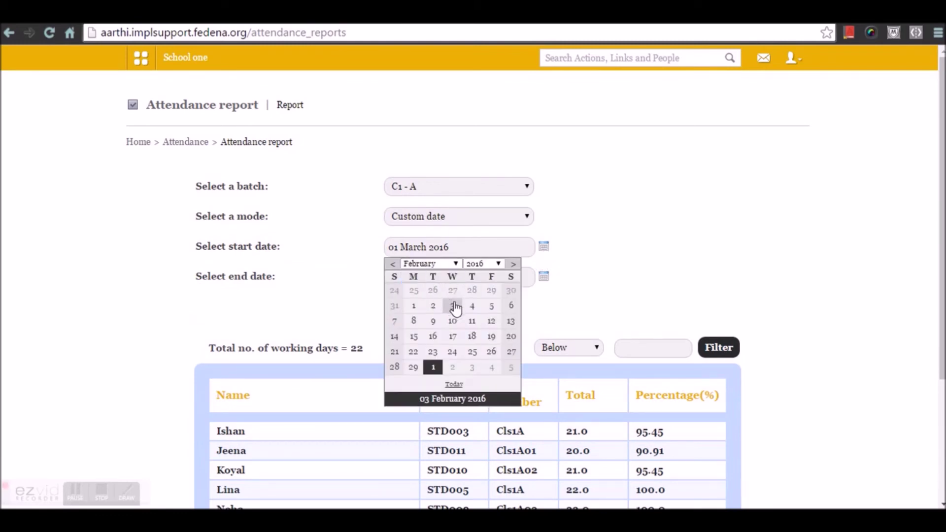
pyautogui.click(415, 308)
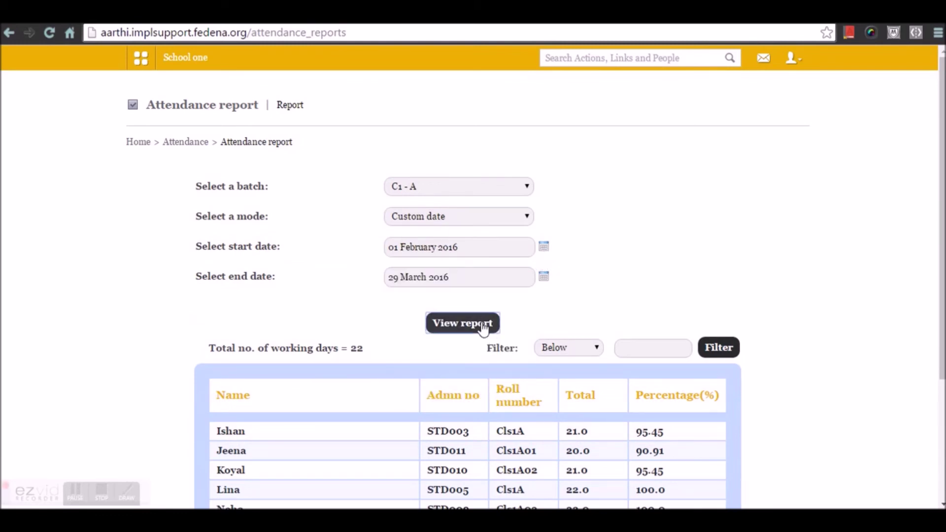
# Review the custom-date report up to 29 March 2016, then return to Attendance home
pyautogui.scroll(-3, 485, 322)
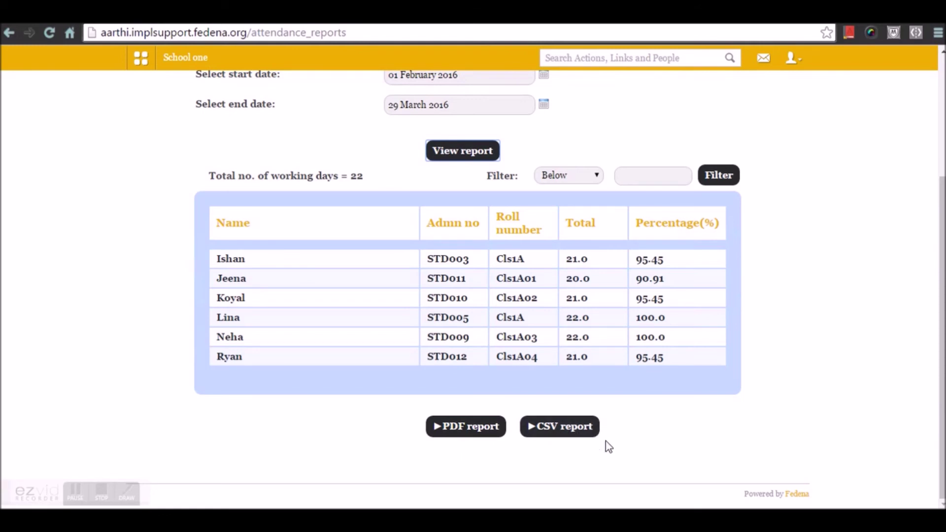
pyautogui.scroll(4, 604, 438)
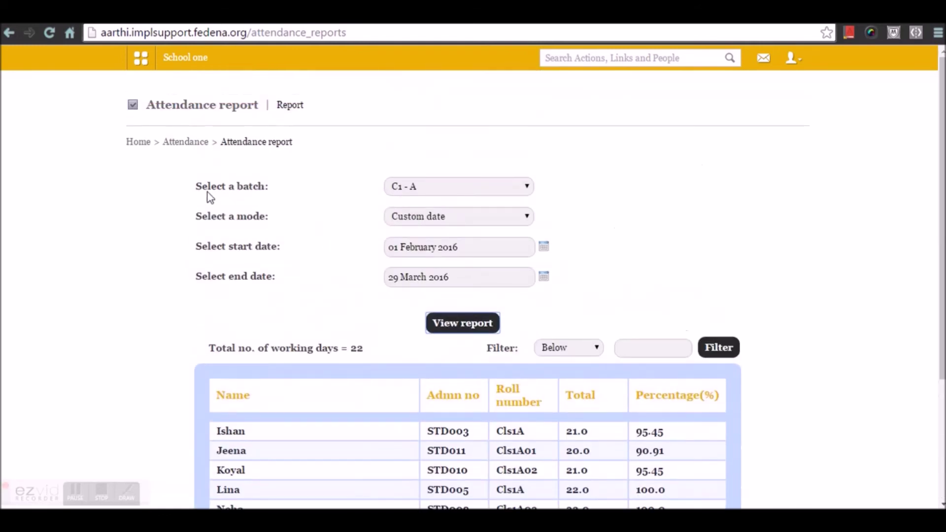
pyautogui.click(189, 144)
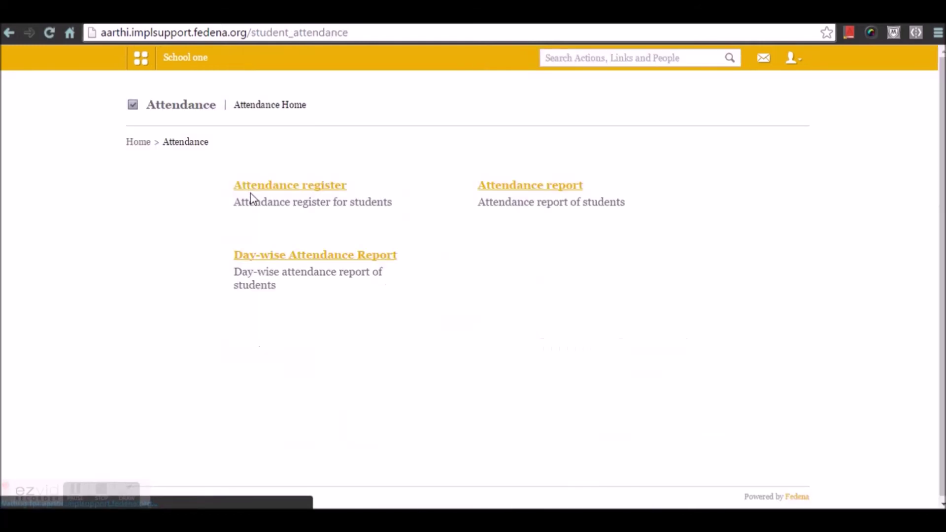
# Open the Day-wise Attendance Report filtered to Class 1, keeping the date 29 March 2016
pyautogui.click(311, 257)
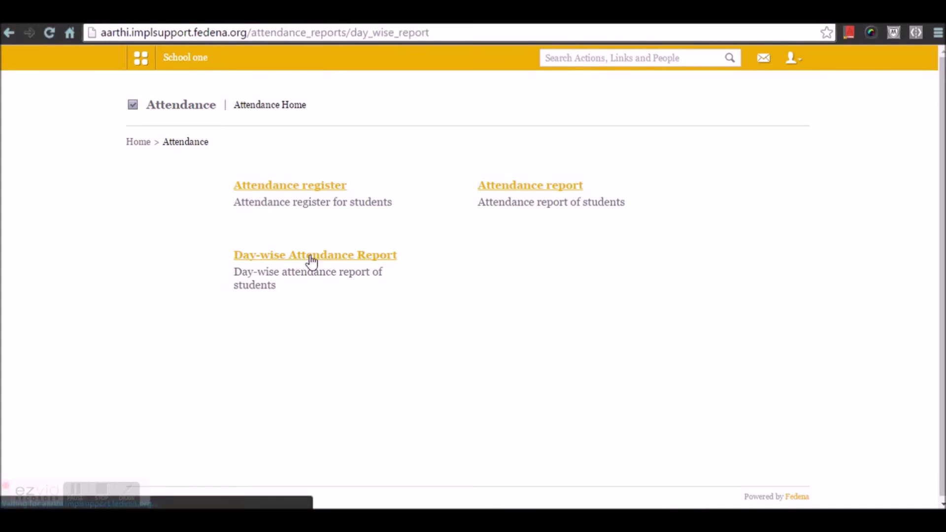
pyautogui.scroll(-5, 312, 261)
pyautogui.scroll(5, 312, 261)
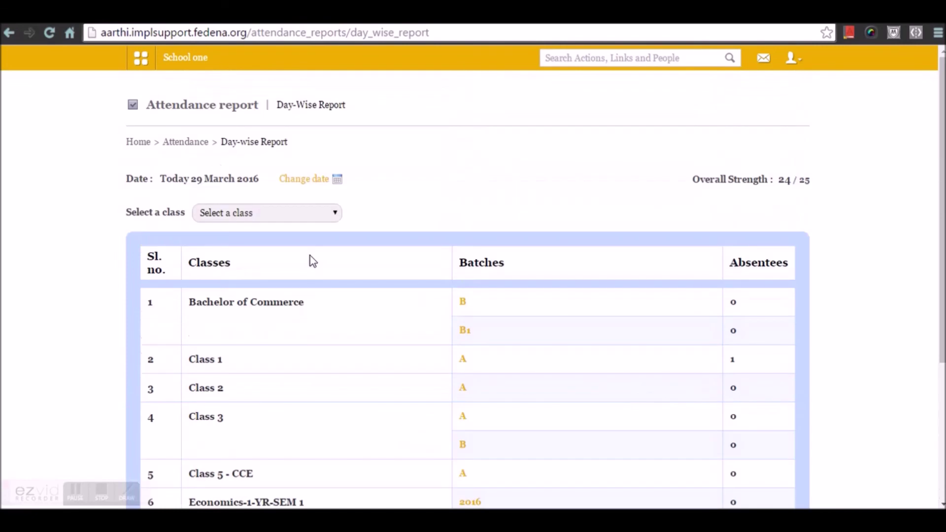
pyautogui.click(298, 222)
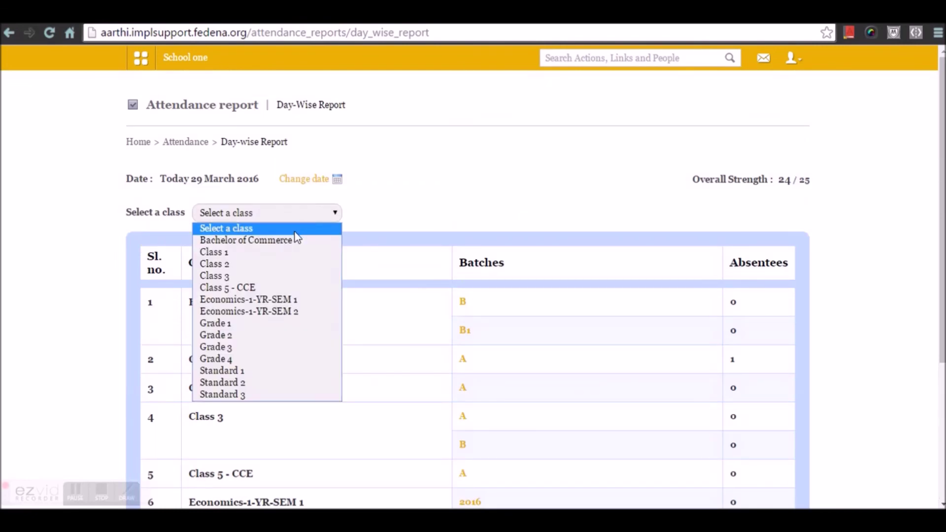
pyautogui.click(300, 253)
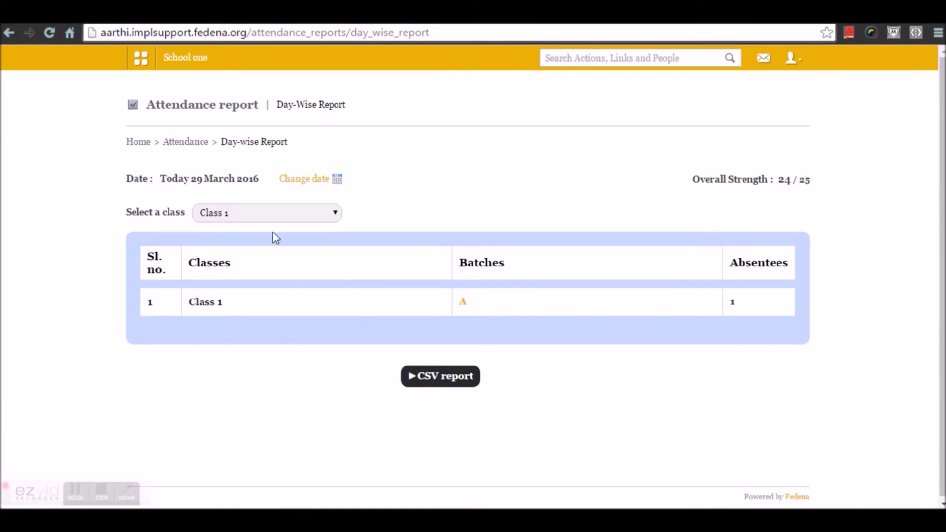
pyautogui.click(338, 180)
pyautogui.click(375, 298)
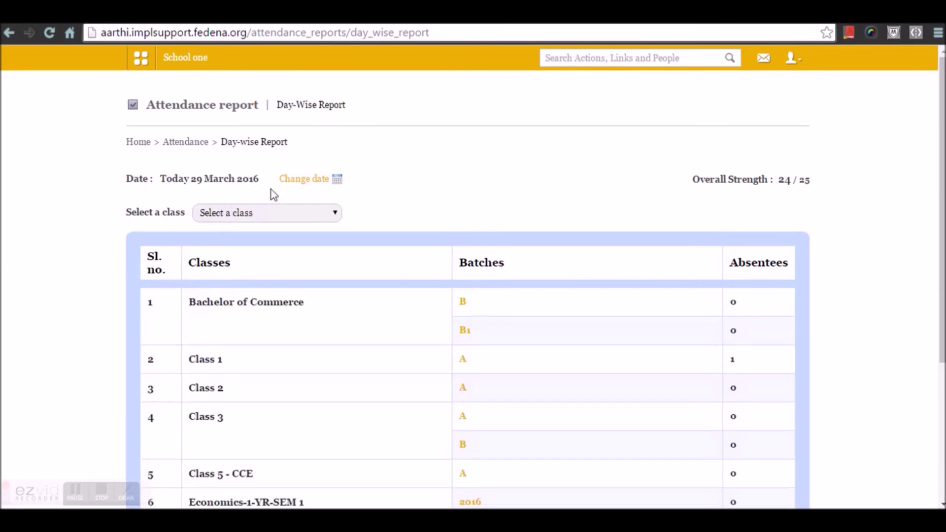
# Reset the class filter to all classes and open Class 1 batch A's absentees
pyautogui.click(247, 216)
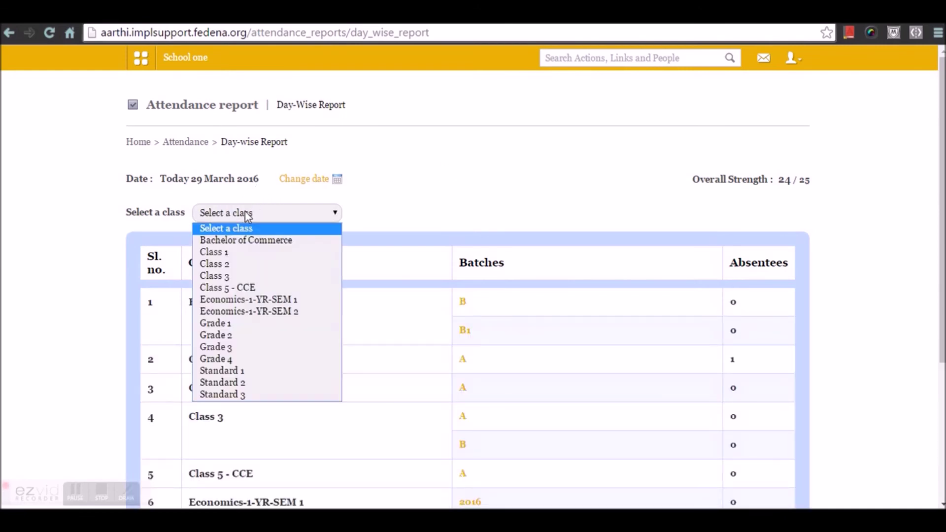
pyautogui.click(291, 209)
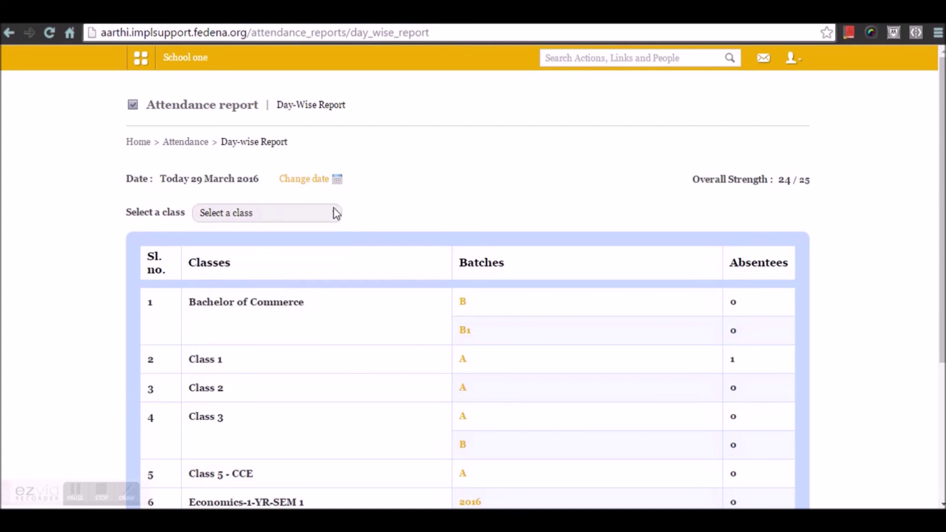
pyautogui.scroll(-3, 364, 194)
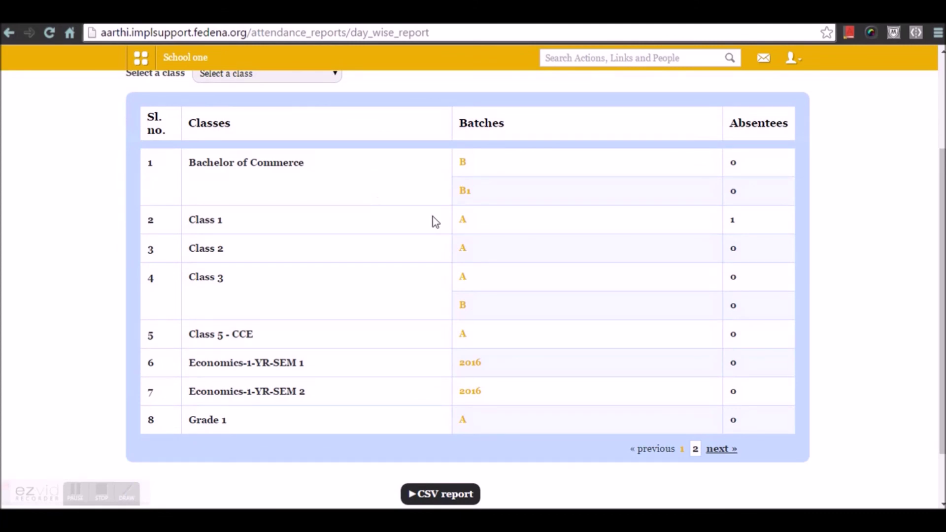
pyautogui.scroll(3, 438, 220)
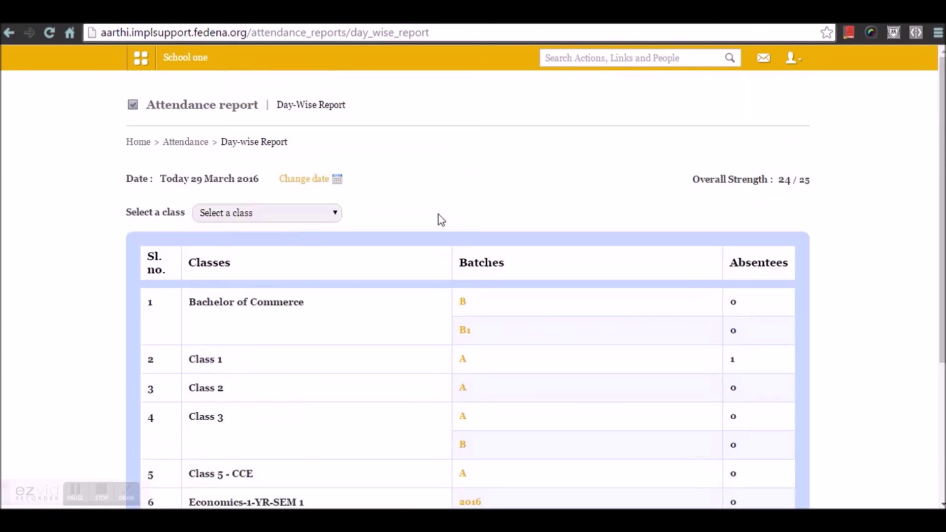
pyautogui.scroll(-4, 404, 215)
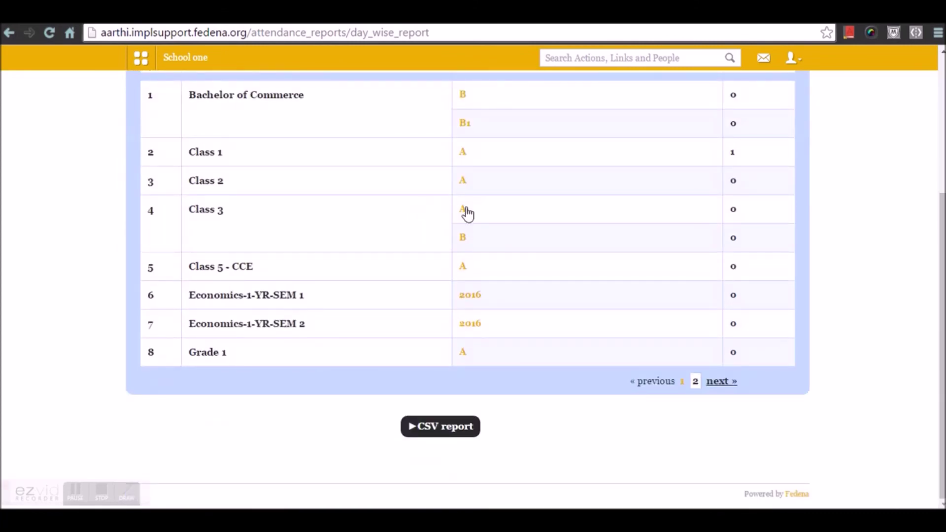
pyautogui.scroll(3, 762, 197)
pyautogui.scroll(-3, 770, 266)
pyautogui.click(463, 157)
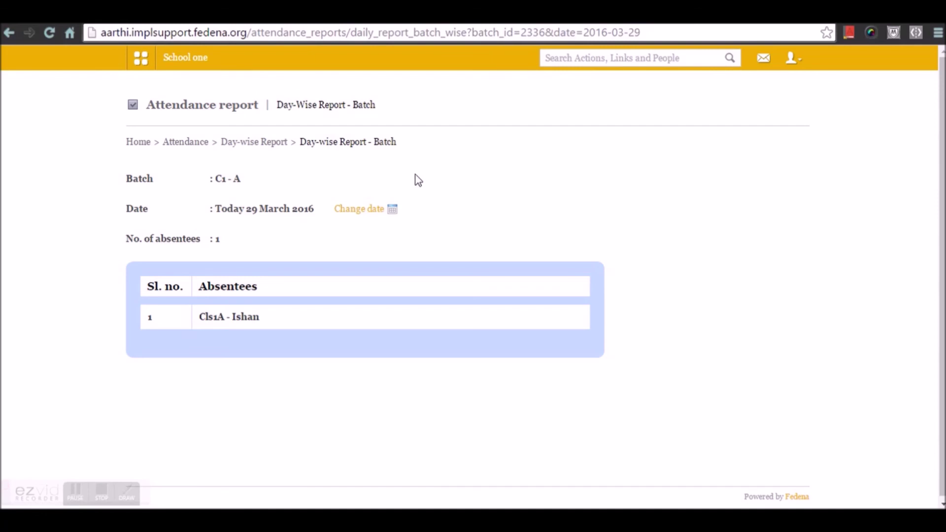
# Return to the all-classes day-wise report for 29 March 2016 and review it
pyautogui.click(263, 143)
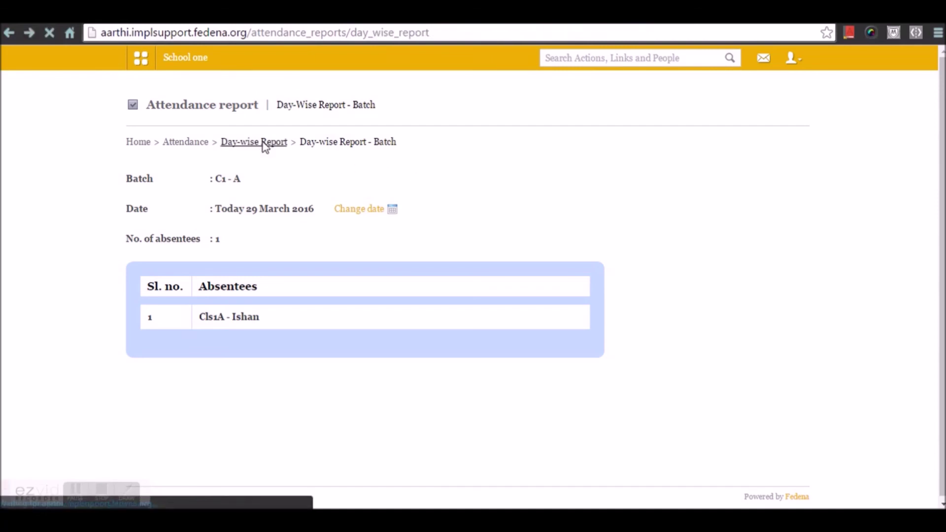
pyautogui.scroll(-5, 319, 152)
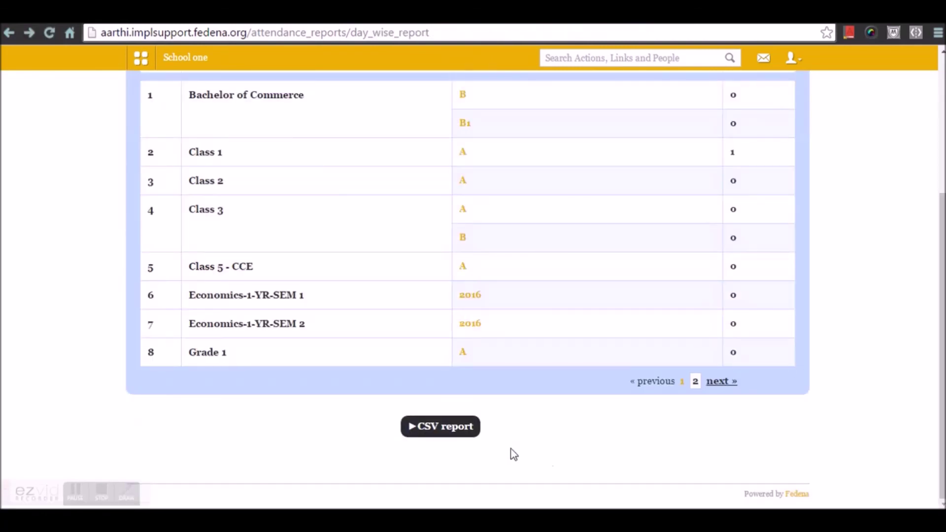
pyautogui.scroll(4, 443, 326)
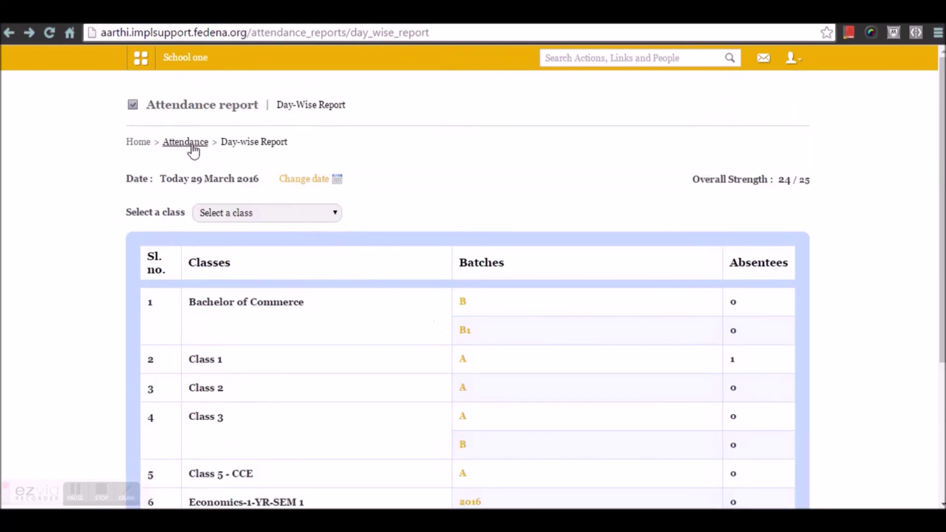
# Go back to Attendance home and then to the School one dashboard
pyautogui.click(193, 150)
pyautogui.moveTo(174, 74); pyautogui.dragTo(182, 71)
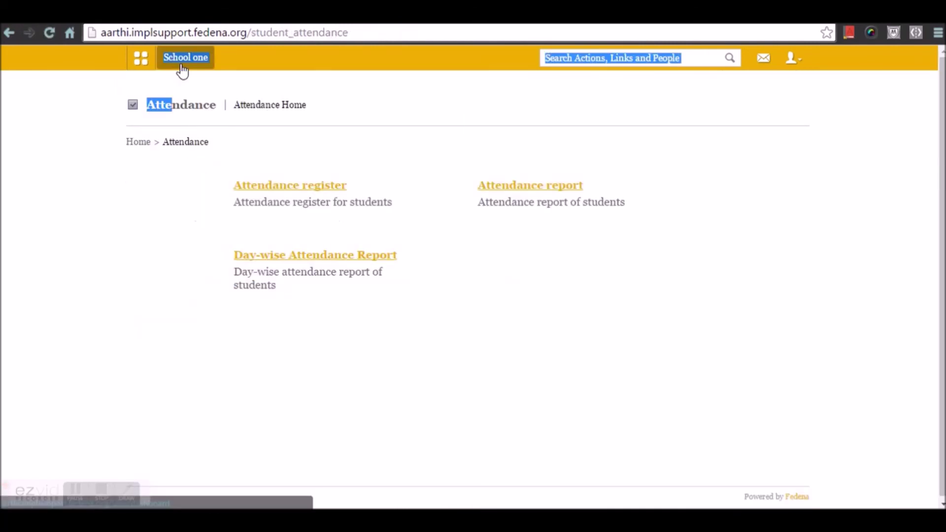
pyautogui.click(183, 69)
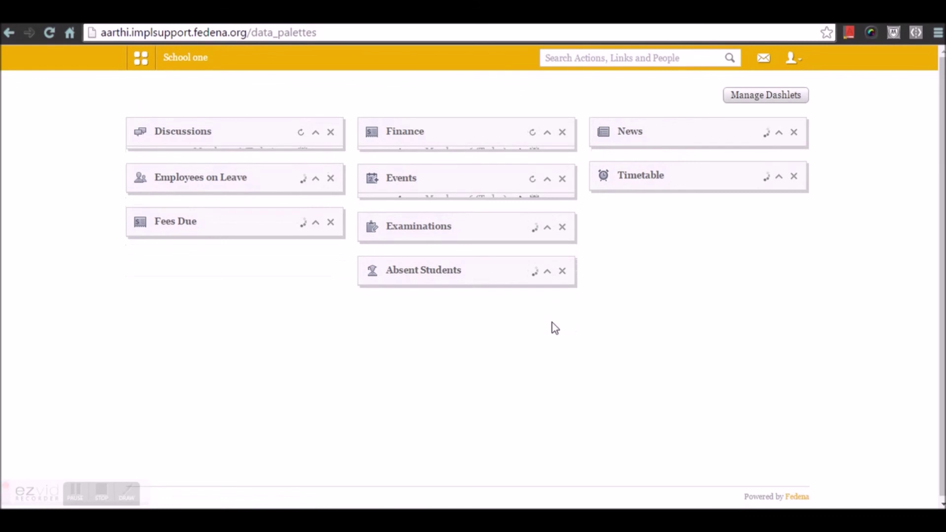